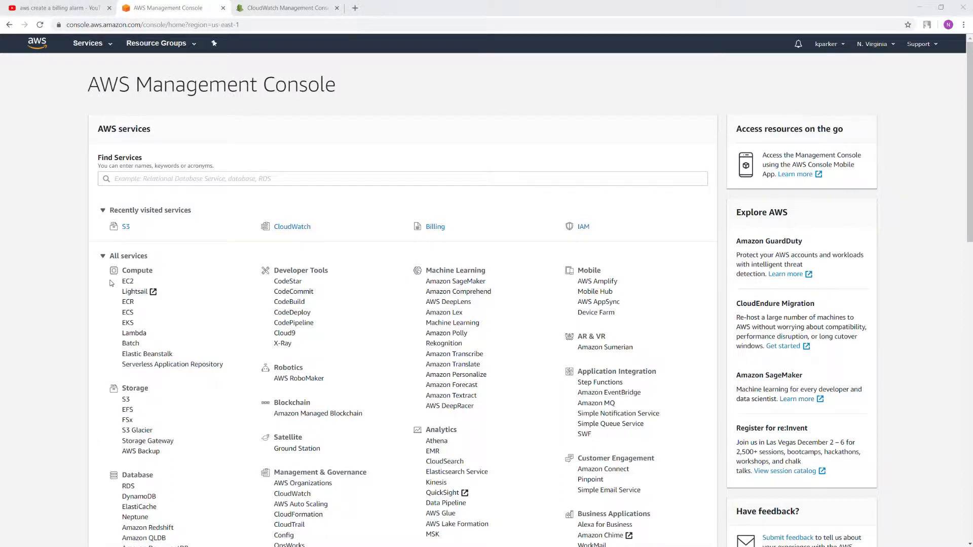
Start creating an S3 bucket named pragmaticagility in US East (N. Virginia), without copying settings from an existing bucket.
{"action": "left_click", "coordinate": [127, 401]}
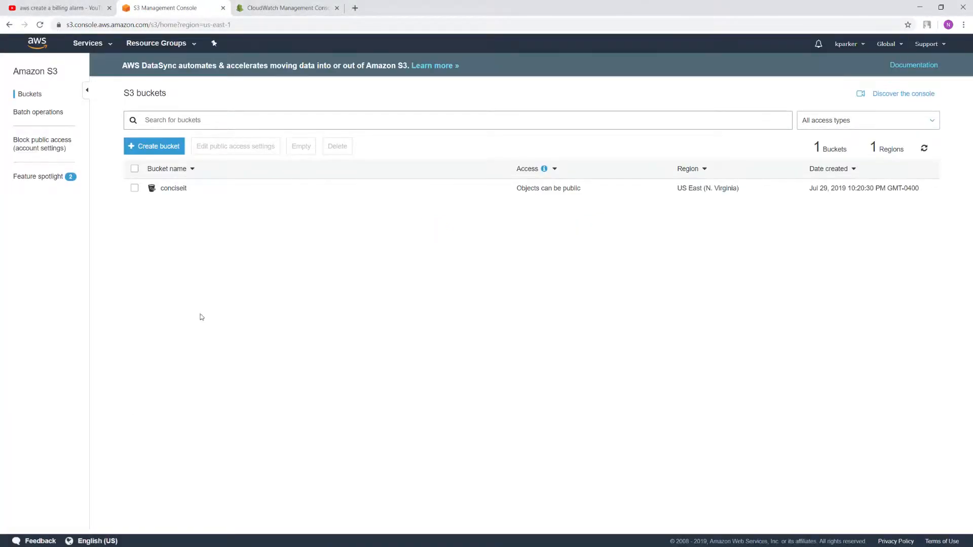
{"action": "left_click", "coordinate": [167, 151]}
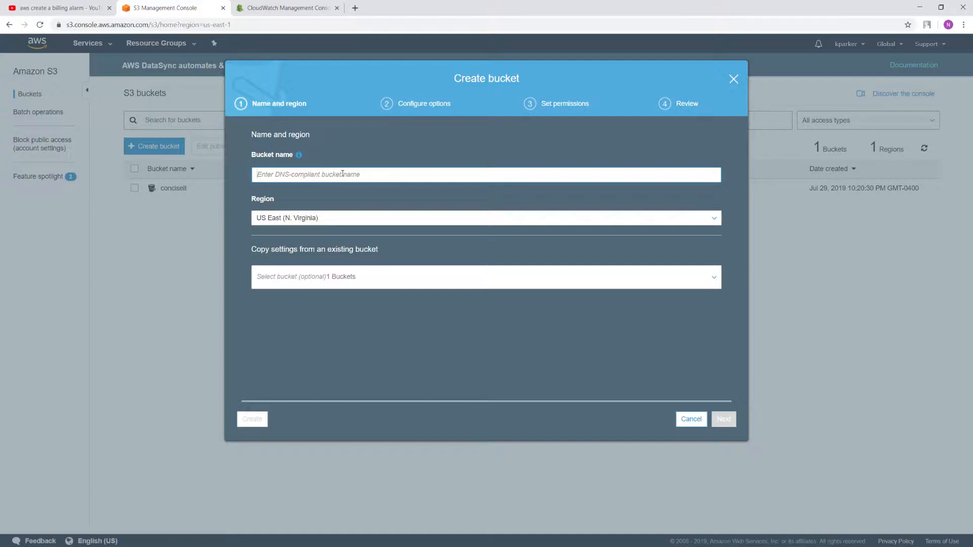
{"action": "type", "text": "pra"}
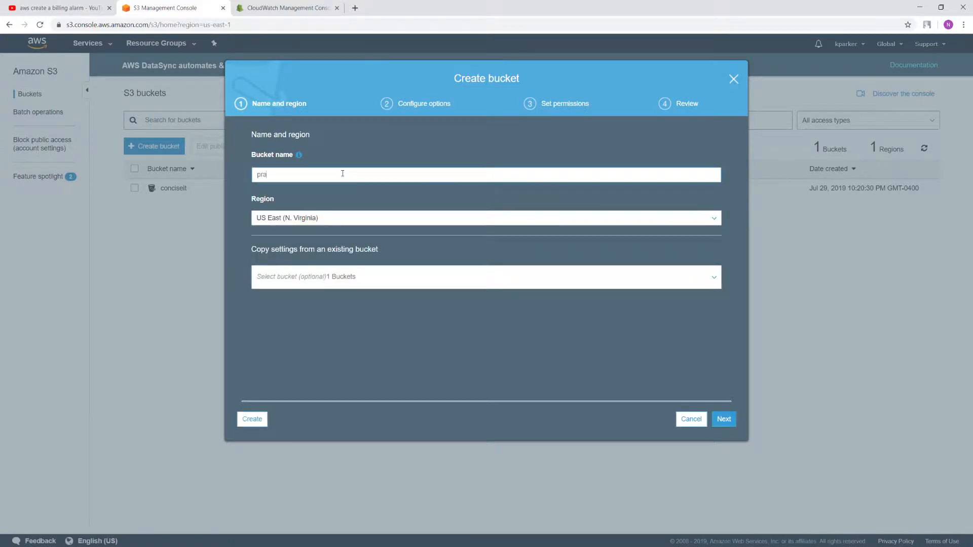
{"action": "type", "text": "gmaticagility"}
{"action": "left_click", "coordinate": [343, 279]}
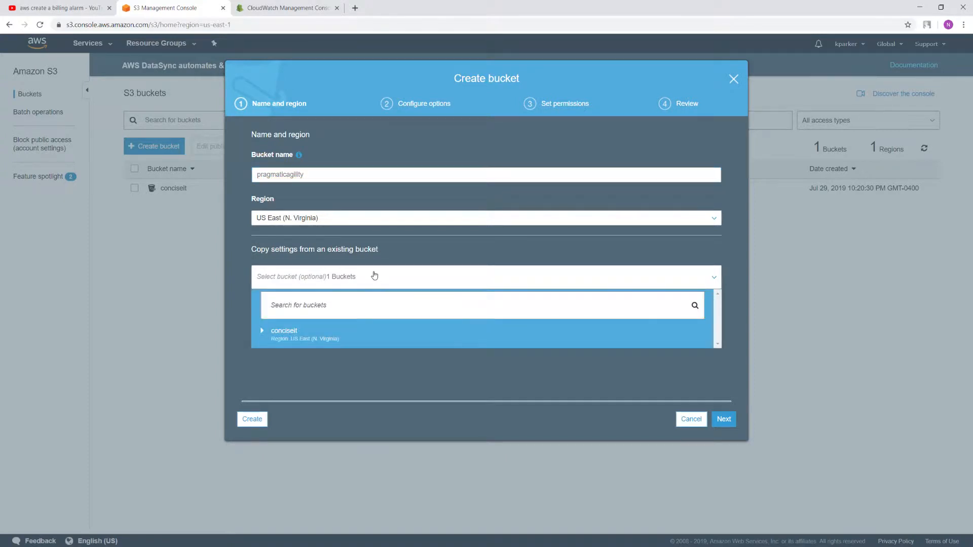
{"action": "left_click", "coordinate": [635, 394]}
{"action": "left_click", "coordinate": [726, 422]}
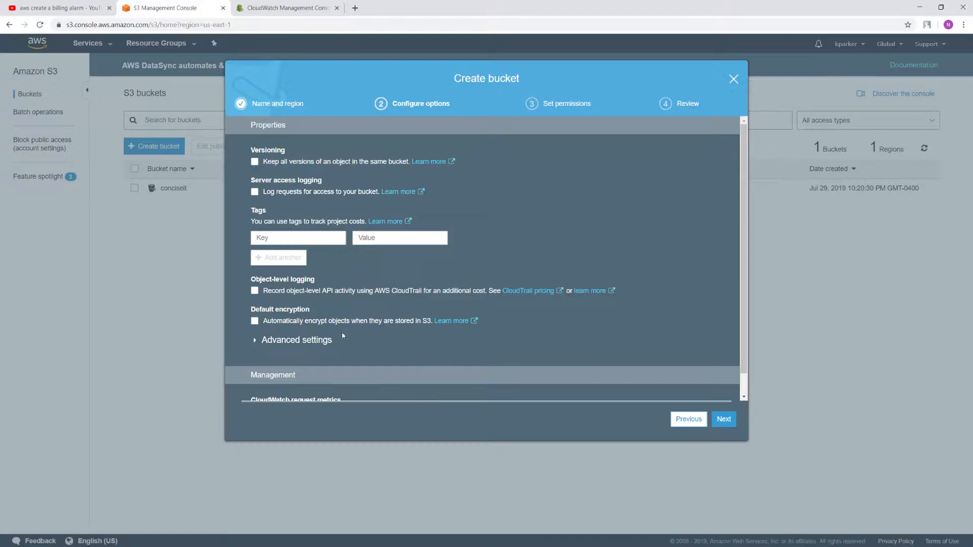
Create the bucket with the default options and all public access blocked.
{"action": "scroll", "coordinate": [623, 366], "scroll_direction": "down", "scroll_amount": 3}
{"action": "left_click", "coordinate": [728, 420]}
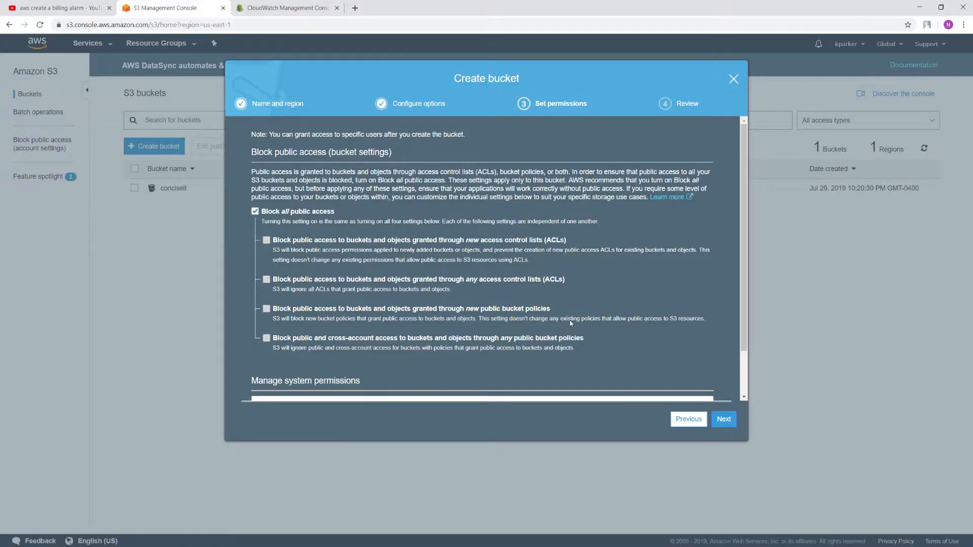
{"action": "left_click", "coordinate": [725, 425]}
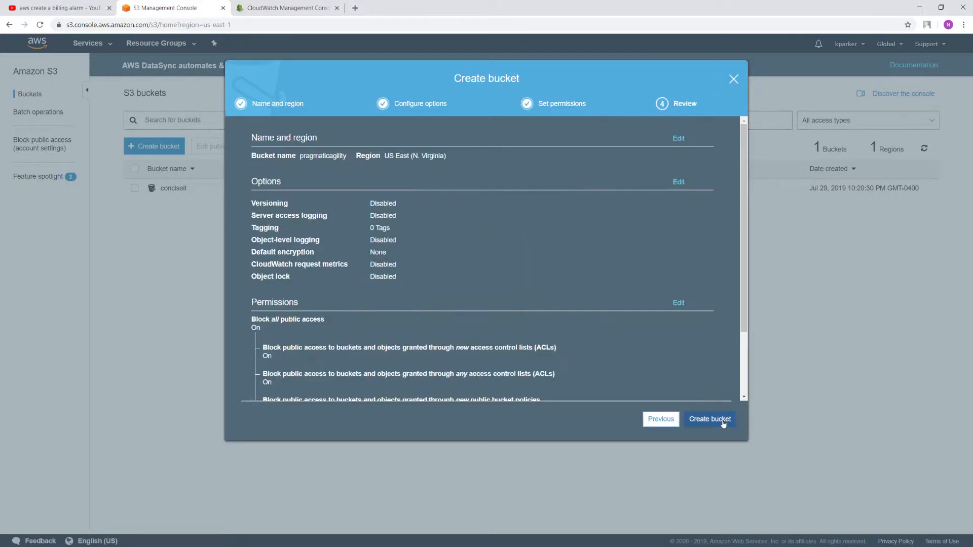
{"action": "left_click", "coordinate": [710, 421]}
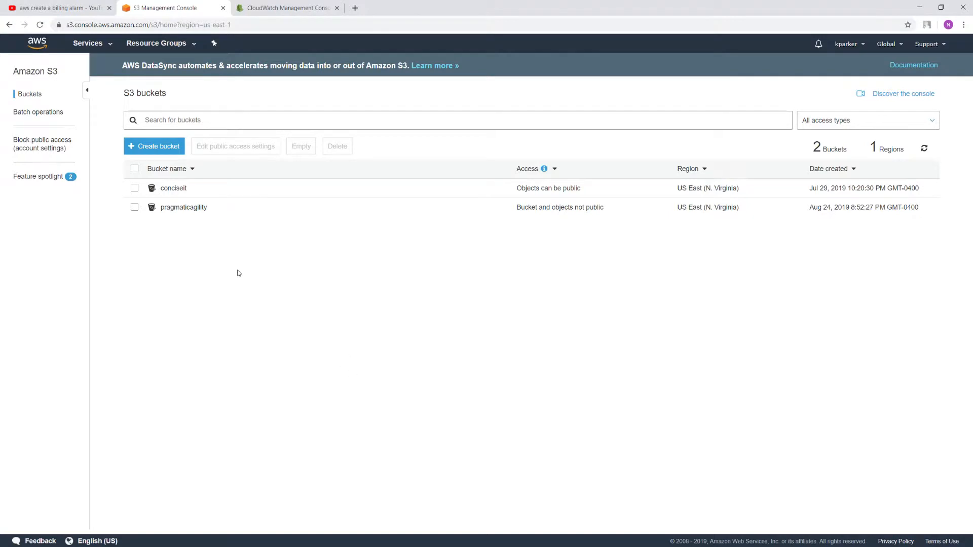
Turn off Block all public access in the pragmaticagility bucket's permissions, confirm the change, and return to the bucket list.
{"action": "left_click", "coordinate": [133, 209]}
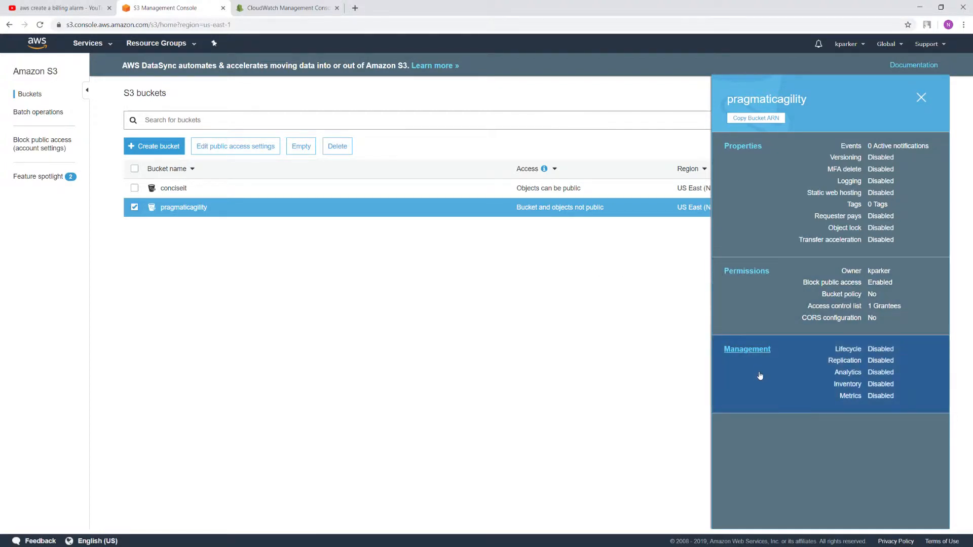
{"action": "left_click", "coordinate": [753, 272]}
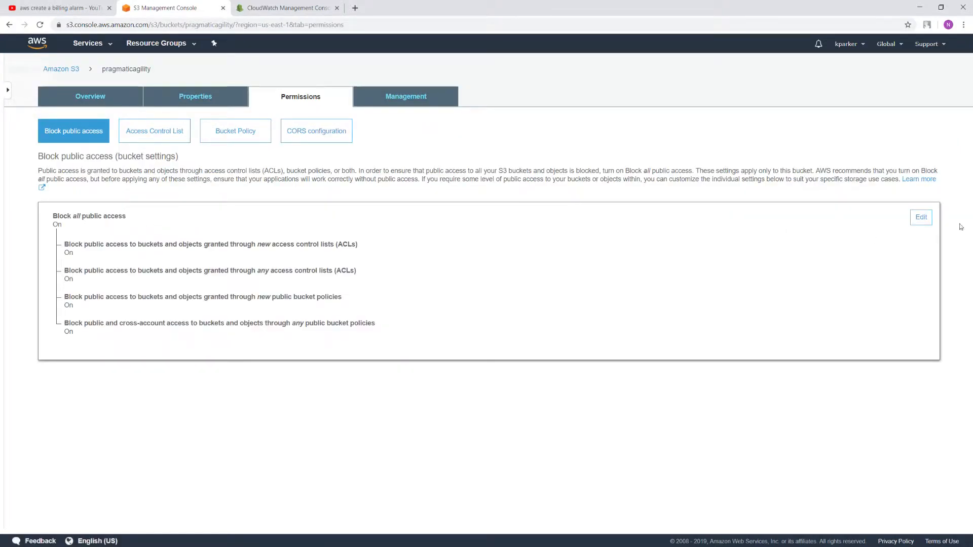
{"action": "left_click", "coordinate": [921, 217]}
{"action": "left_click", "coordinate": [57, 218]}
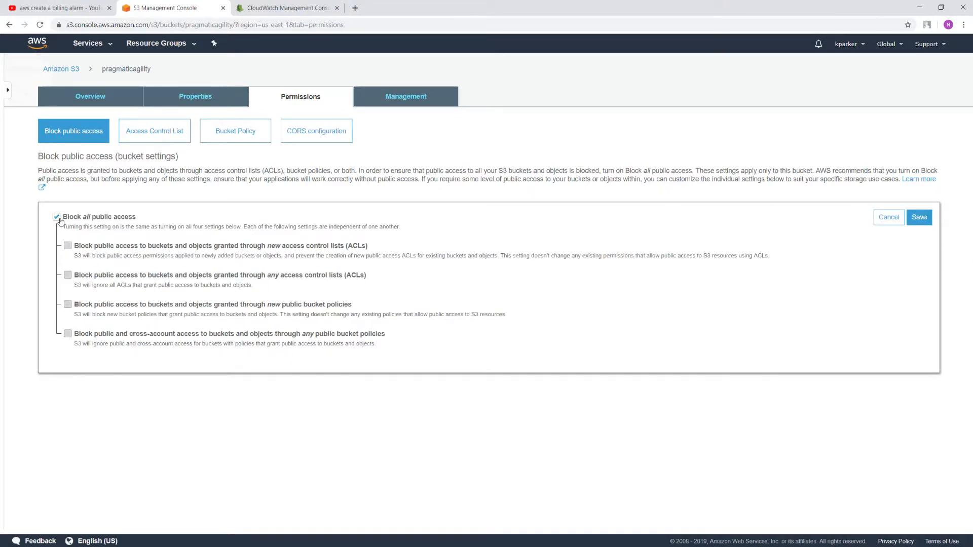
{"action": "left_click", "coordinate": [918, 224]}
{"action": "left_click", "coordinate": [419, 337]}
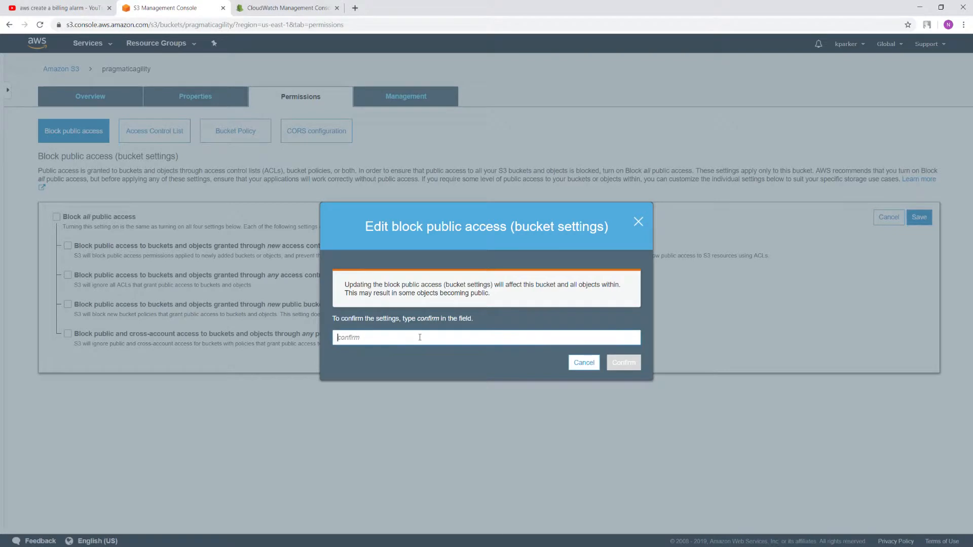
{"action": "type", "text": "confirm"}
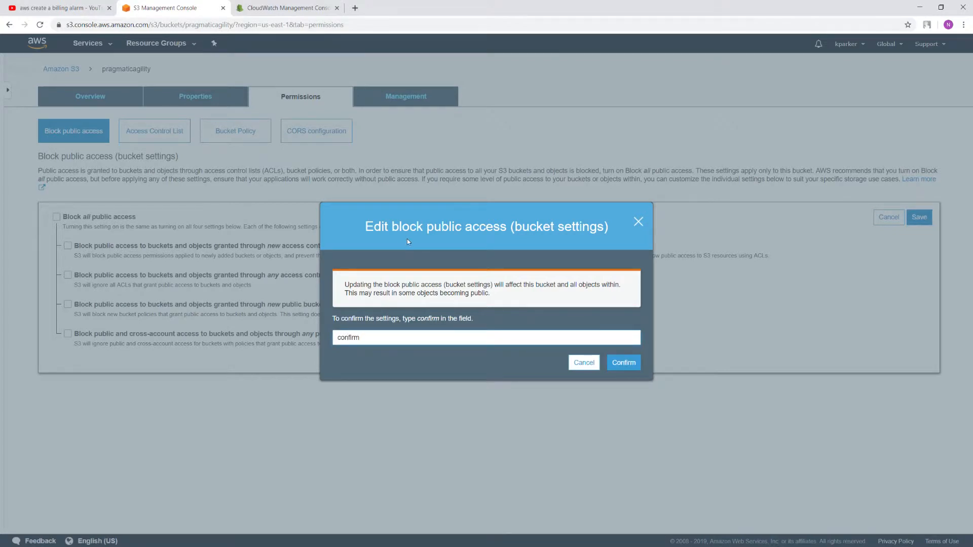
{"action": "left_click", "coordinate": [616, 364]}
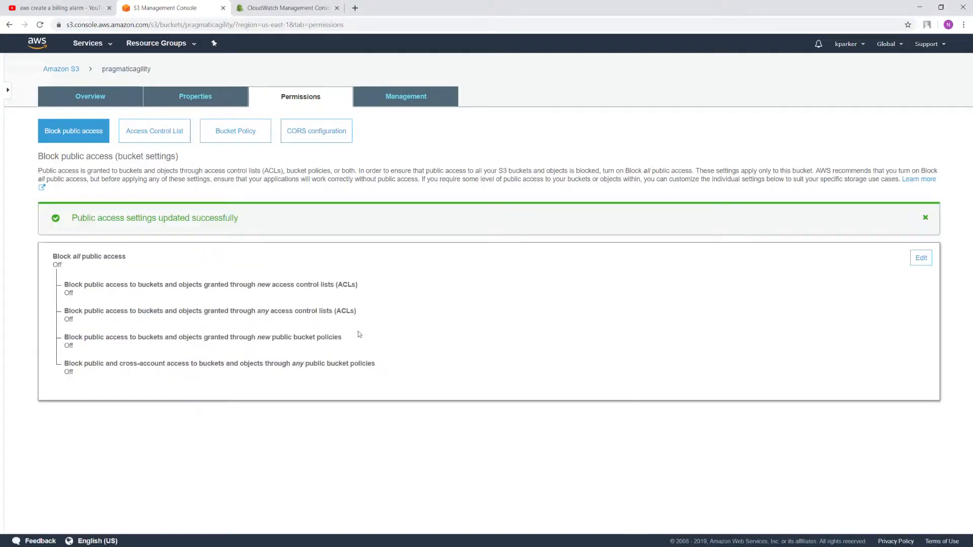
{"action": "left_click", "coordinate": [87, 101]}
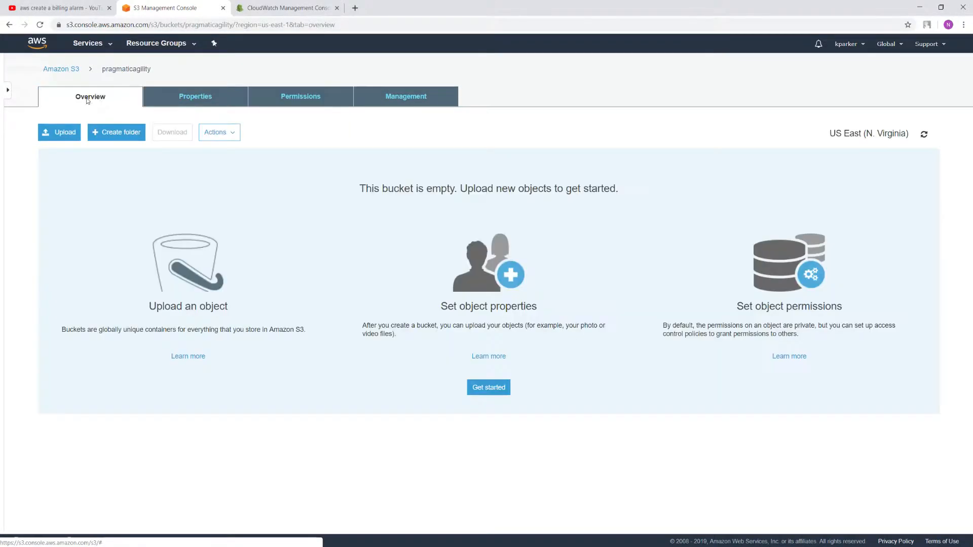
{"action": "left_click", "coordinate": [61, 71]}
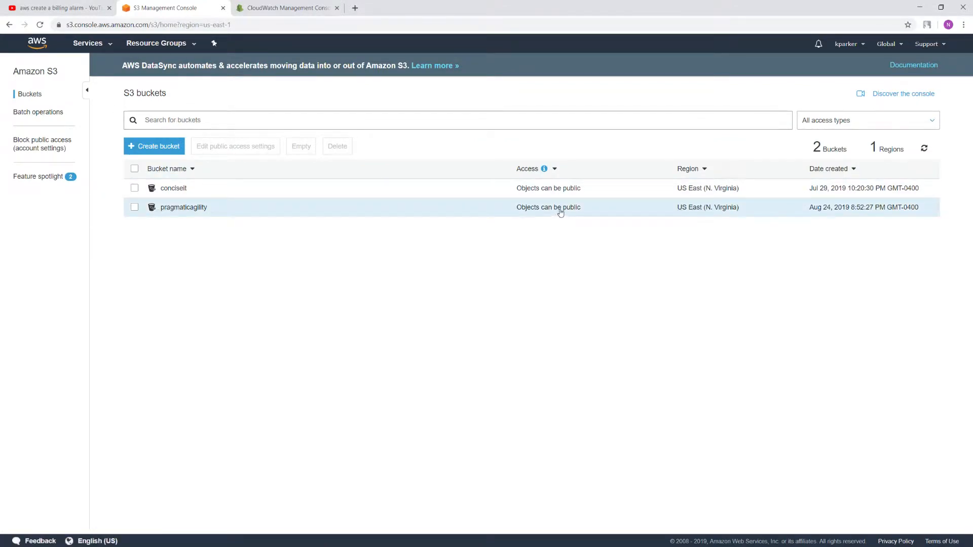
Start an upload to the pragmaticagility bucket and add SelectStatement.PNG from the Pictures folder.
{"action": "left_click", "coordinate": [175, 208]}
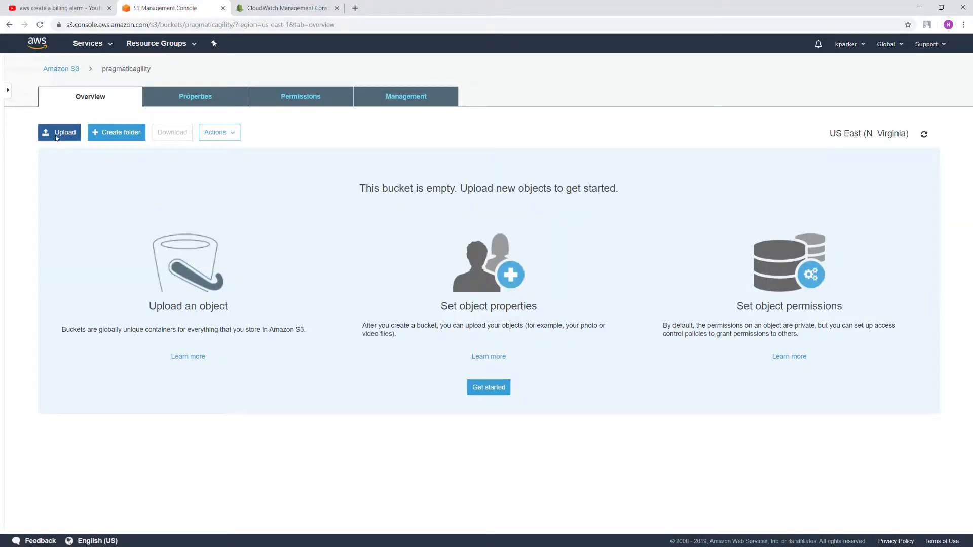
{"action": "left_click", "coordinate": [58, 132]}
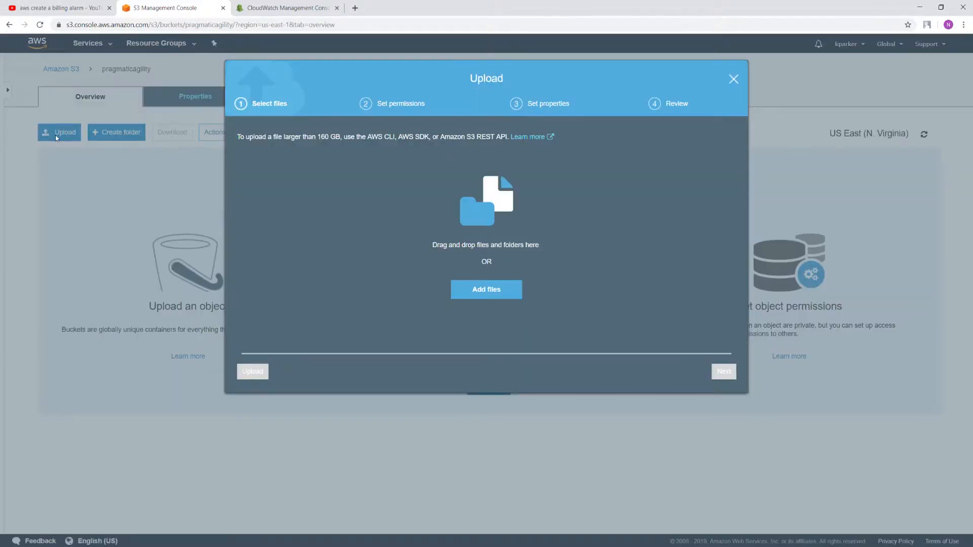
{"action": "left_click", "coordinate": [491, 290]}
{"action": "left_click", "coordinate": [160, 157]}
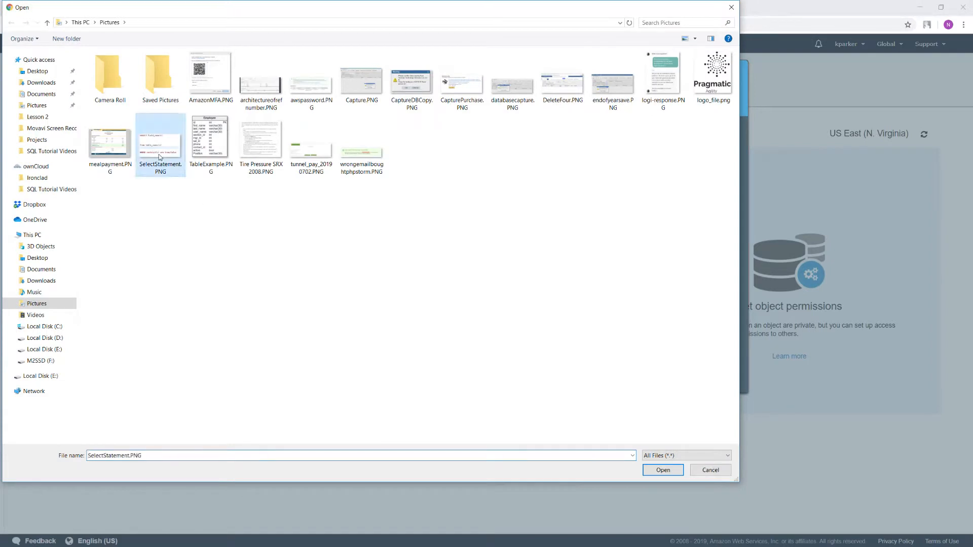
{"action": "double_click", "coordinate": [160, 157]}
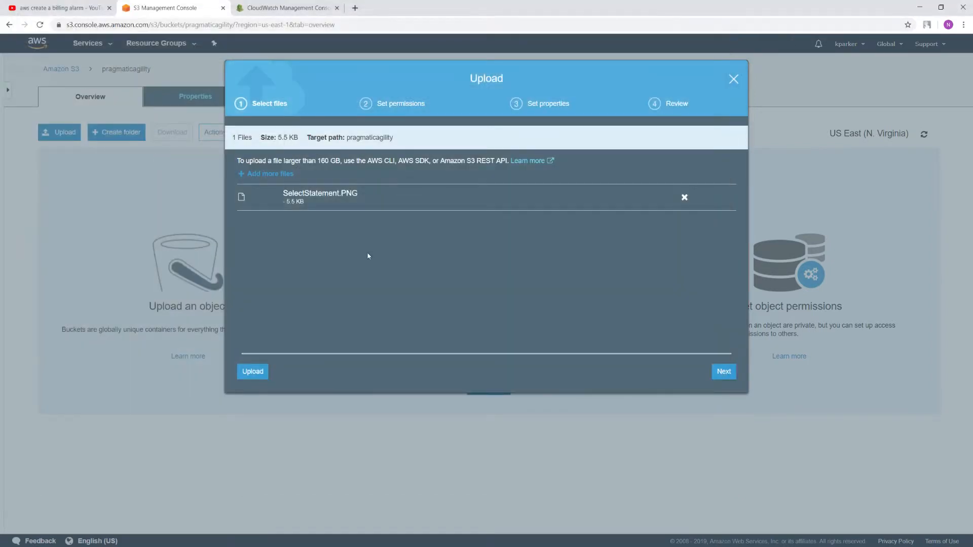
Upload the file without public read access, using the Standard storage class and no encryption.
{"action": "left_click", "coordinate": [724, 372]}
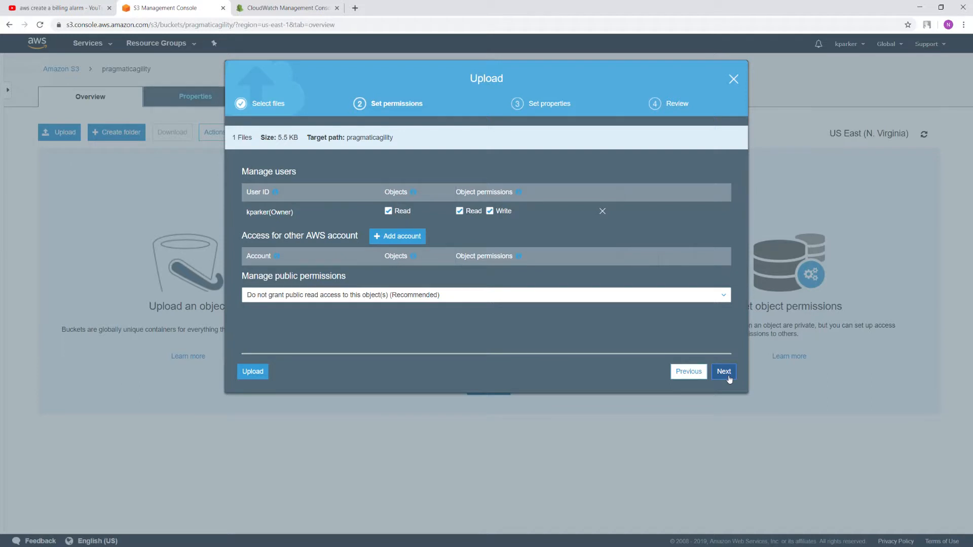
{"action": "left_click", "coordinate": [724, 371]}
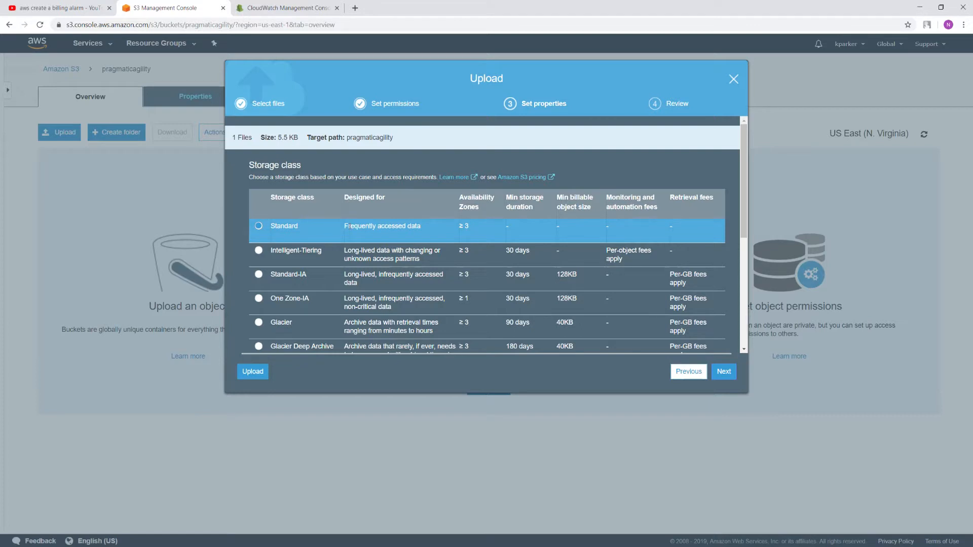
{"action": "scroll", "coordinate": [375, 272], "scroll_direction": "down", "scroll_amount": 2}
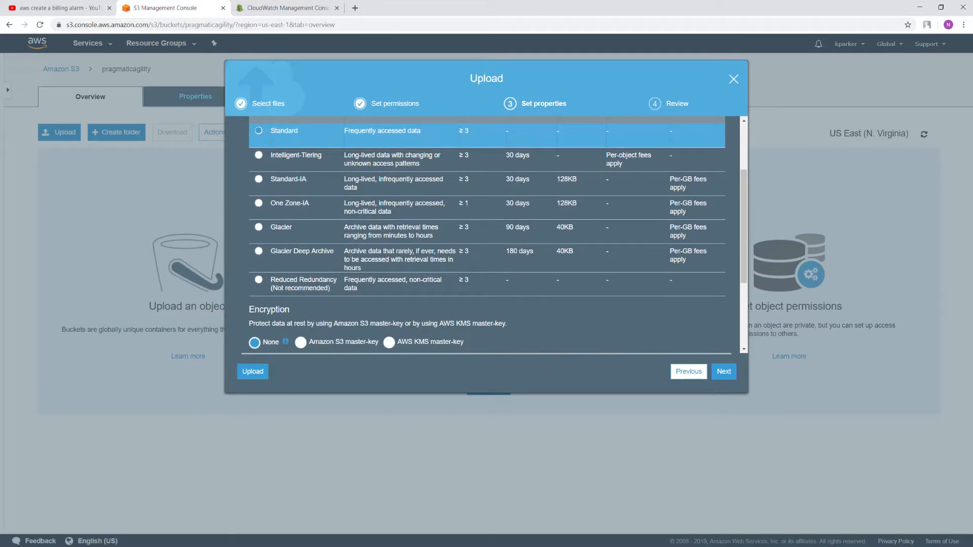
{"action": "scroll", "coordinate": [333, 277], "scroll_direction": "up", "scroll_amount": 2}
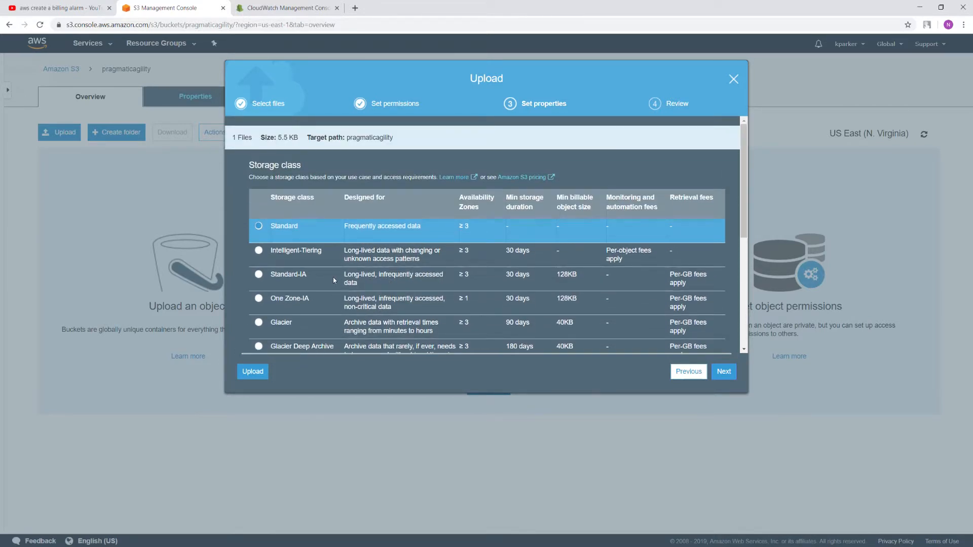
{"action": "scroll", "coordinate": [332, 278], "scroll_direction": "down", "scroll_amount": 1}
{"action": "scroll", "coordinate": [332, 276], "scroll_direction": "down", "scroll_amount": 1}
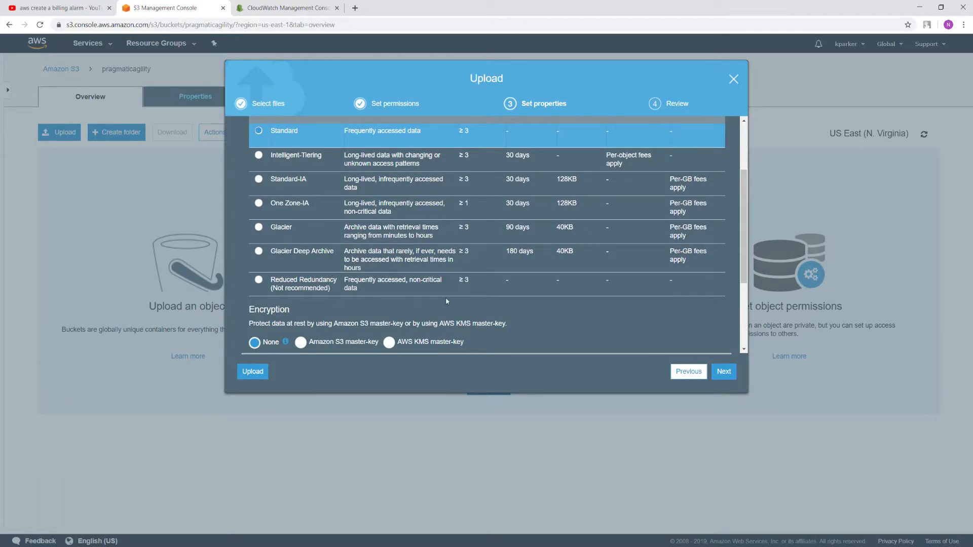
{"action": "left_click", "coordinate": [723, 372]}
{"action": "left_click", "coordinate": [720, 372]}
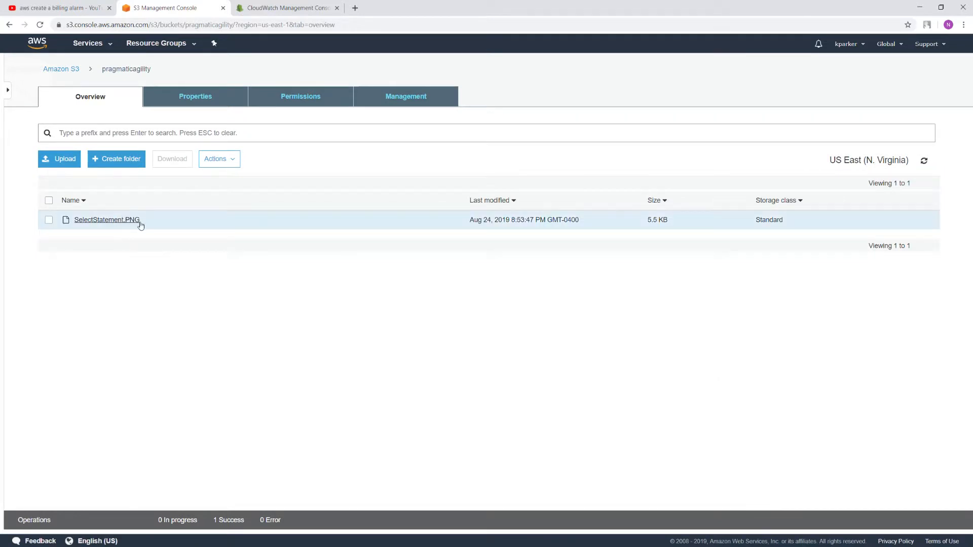
Test the object URL of SelectStatement.PNG in the browser, then return to the bucket's contents.
{"action": "left_click", "coordinate": [76, 220]}
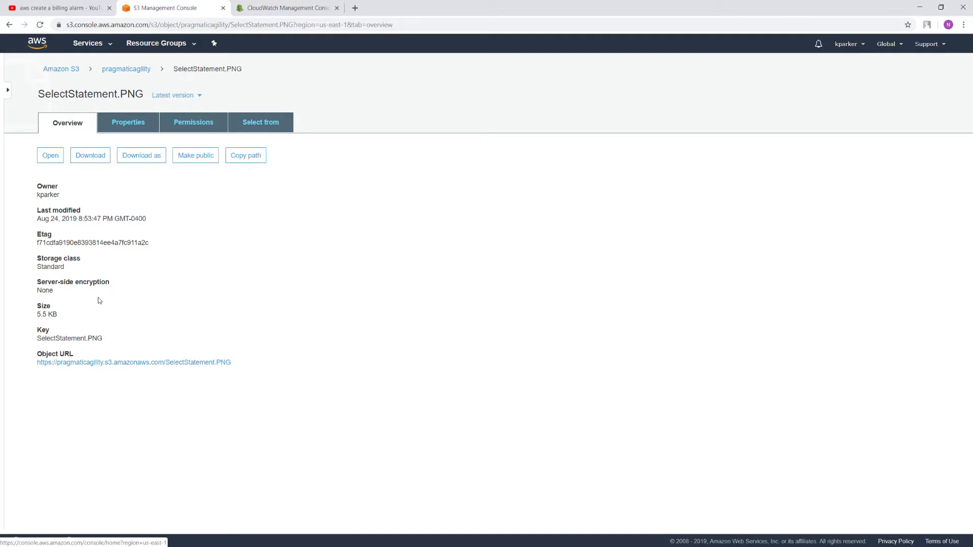
{"action": "left_click", "coordinate": [212, 365]}
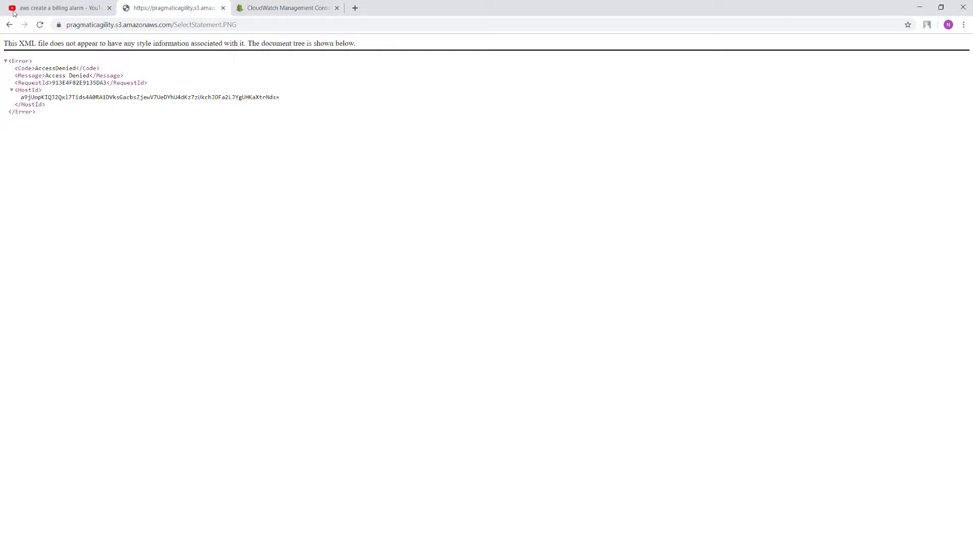
{"action": "left_click", "coordinate": [9, 25]}
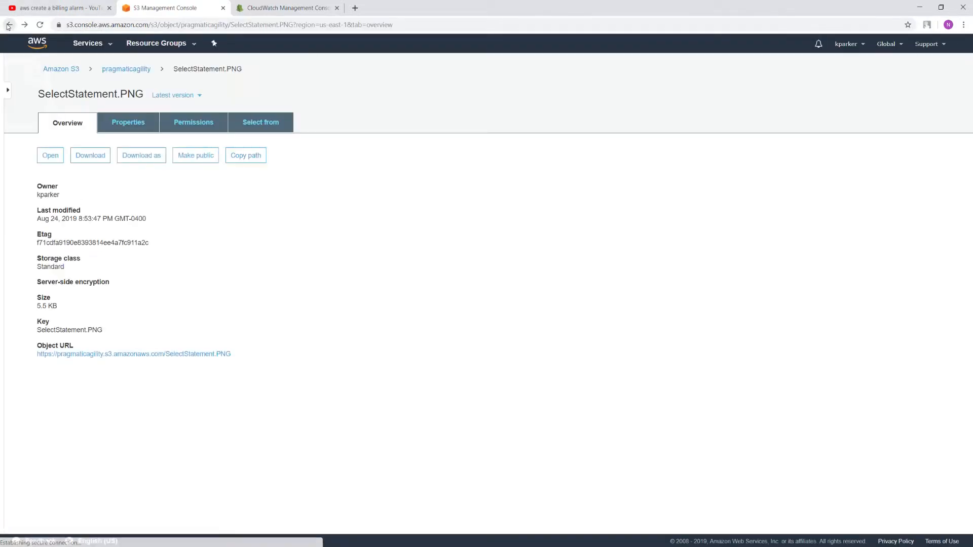
{"action": "left_click", "coordinate": [8, 25]}
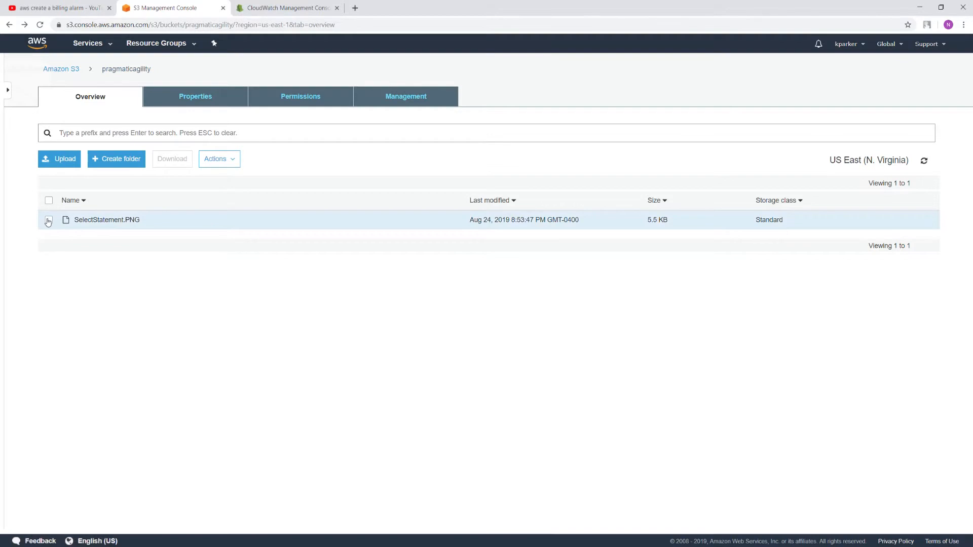
Grant Everyone the Read object permission on SelectStatement.PNG and return to the pragmaticagility bucket.
{"action": "left_click", "coordinate": [48, 220]}
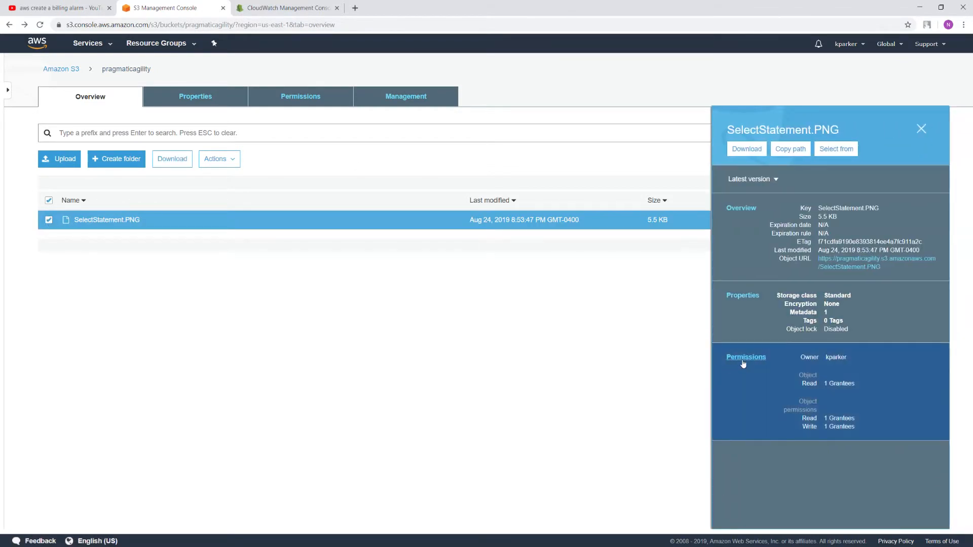
{"action": "left_click", "coordinate": [744, 358]}
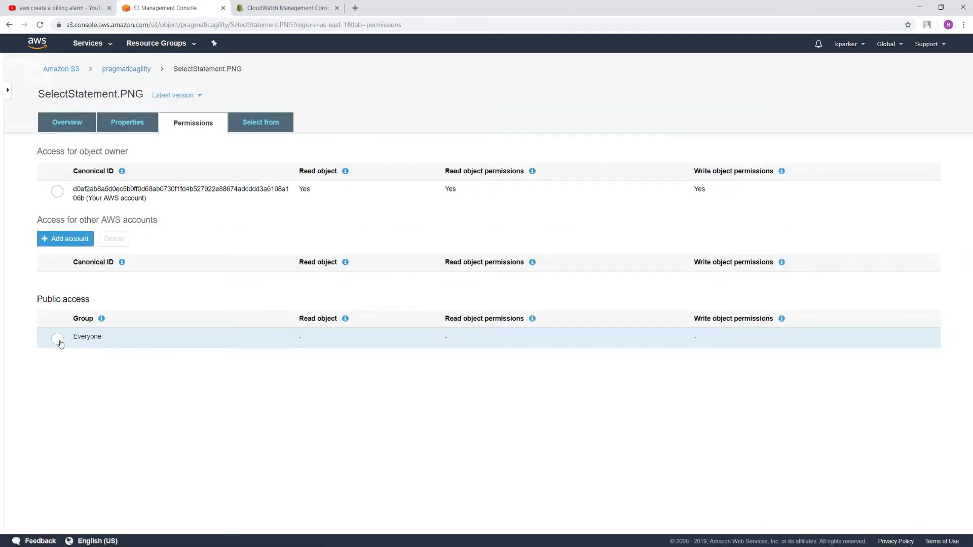
{"action": "left_click", "coordinate": [57, 339]}
{"action": "left_click", "coordinate": [731, 185]}
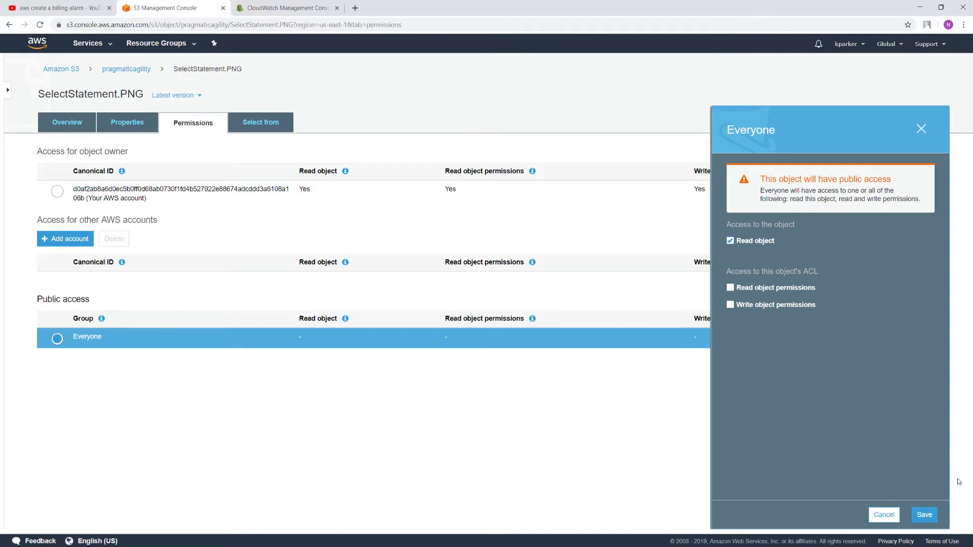
{"action": "left_click", "coordinate": [923, 516]}
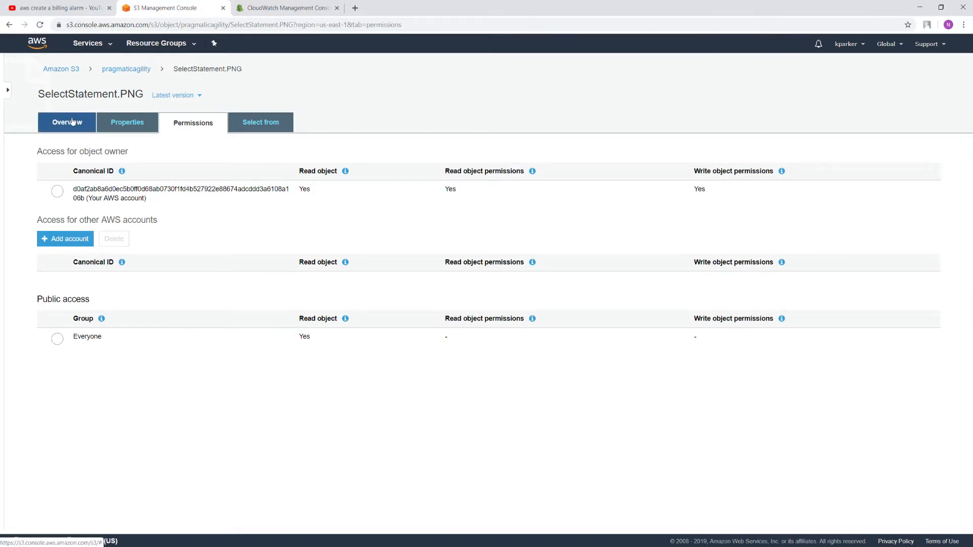
{"action": "left_click", "coordinate": [127, 69]}
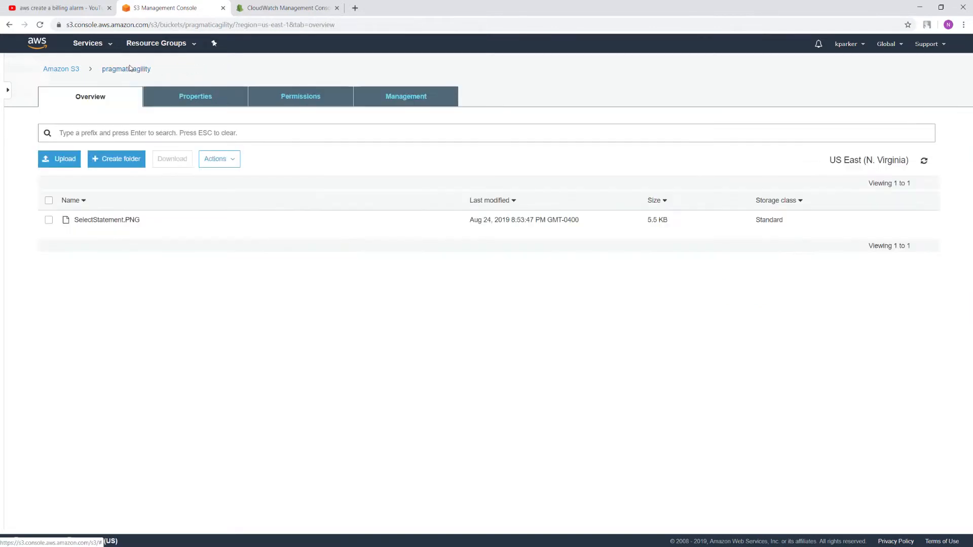
Open the object URL of SelectStatement.PNG to test public access, and return to the pragmaticagility bucket's contents.
{"action": "left_click", "coordinate": [49, 220]}
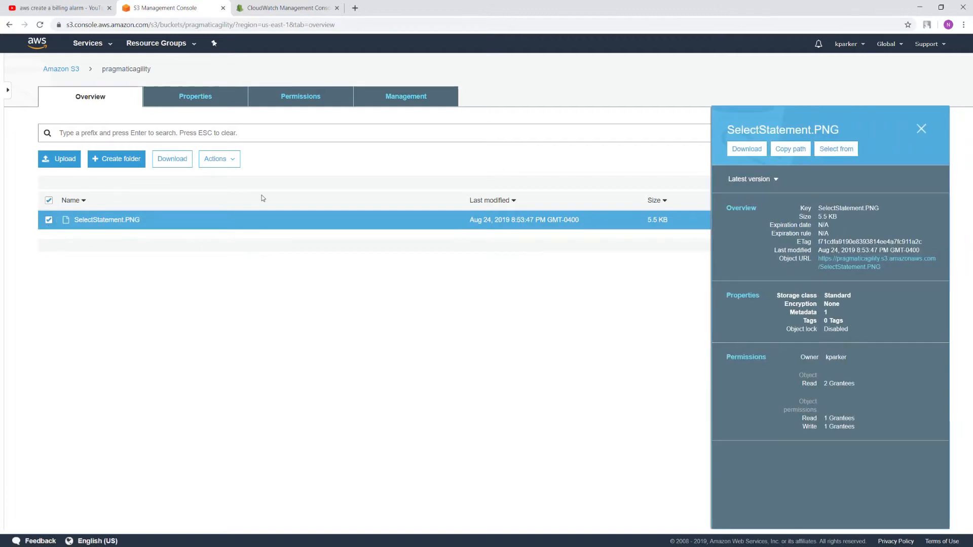
{"action": "left_click", "coordinate": [854, 263]}
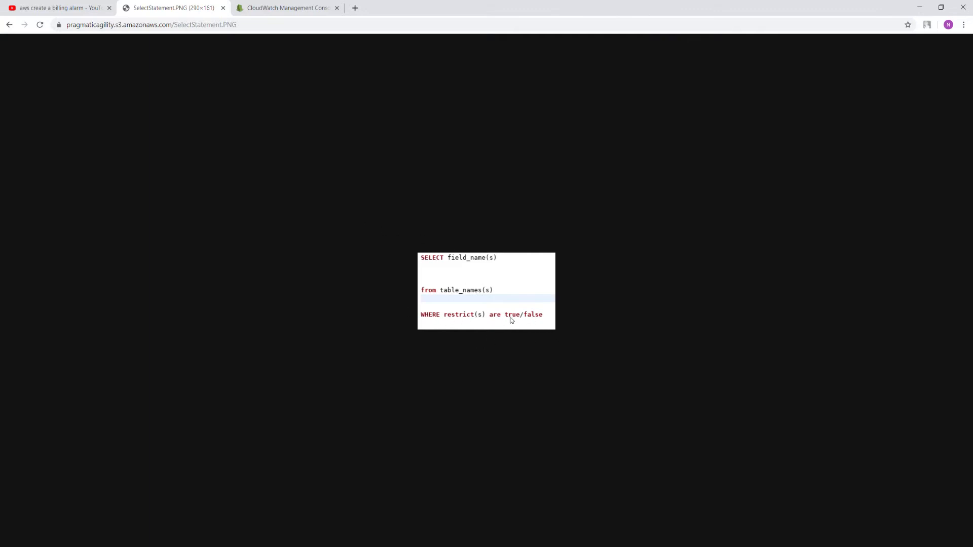
{"action": "left_click", "coordinate": [9, 25]}
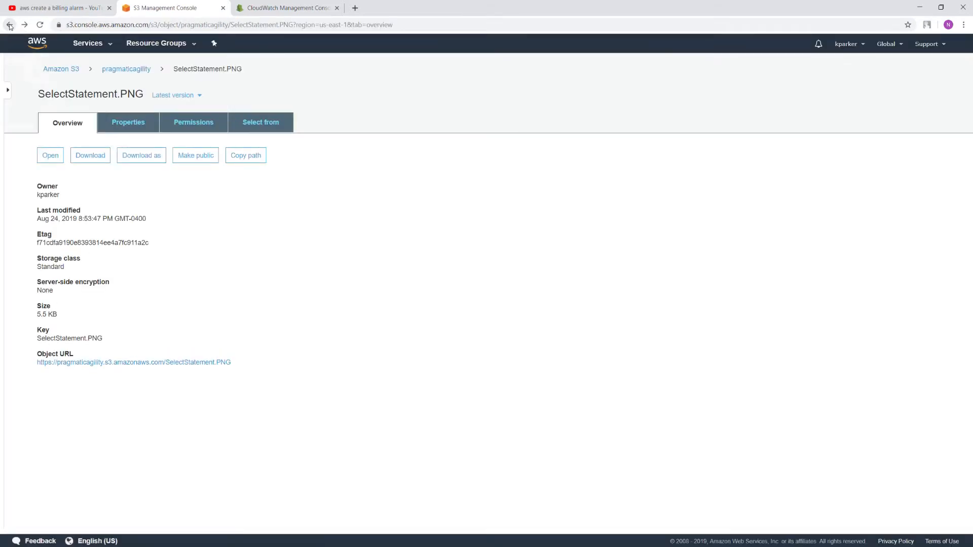
{"action": "left_click", "coordinate": [134, 70]}
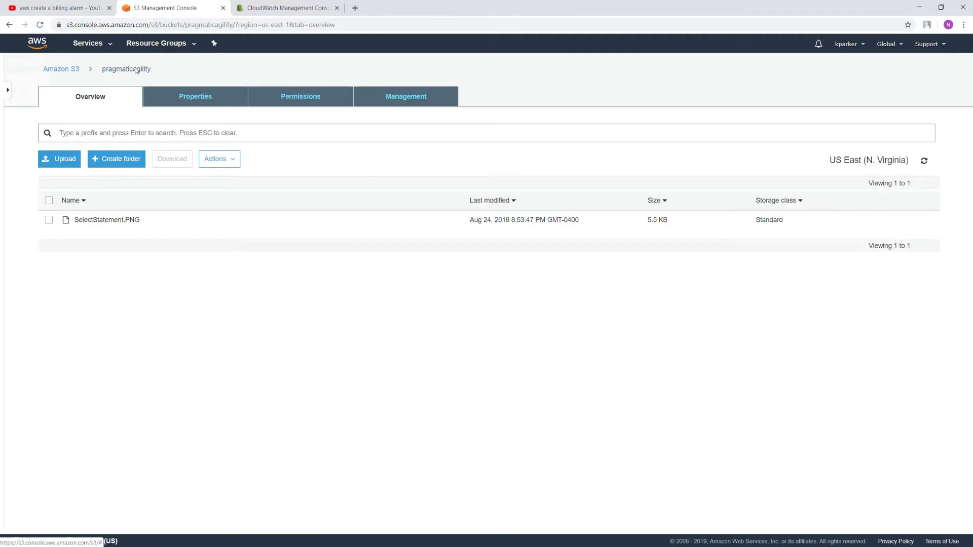
Remove the Read object permission for Everyone from SelectStatement.PNG and return to the pragmaticagility bucket.
{"action": "left_click", "coordinate": [49, 220]}
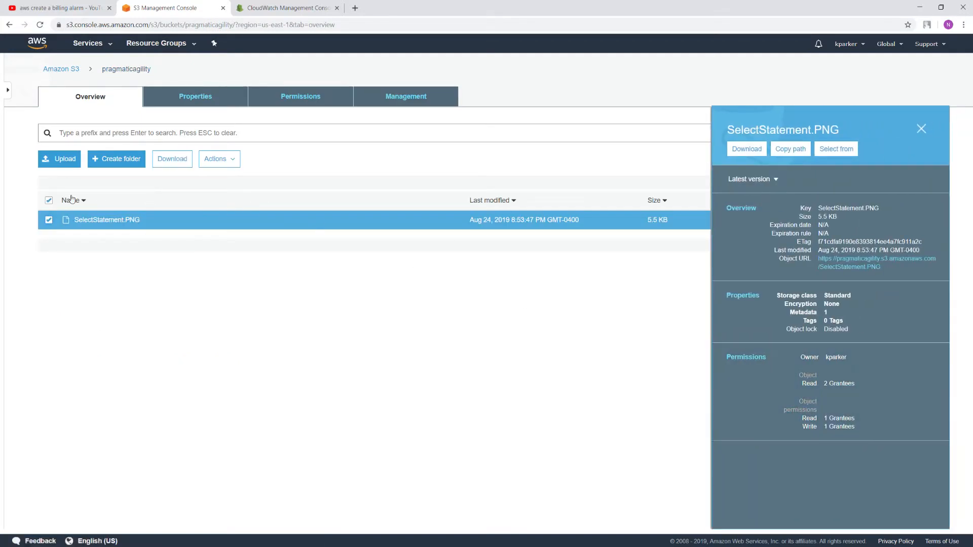
{"action": "left_click", "coordinate": [745, 358]}
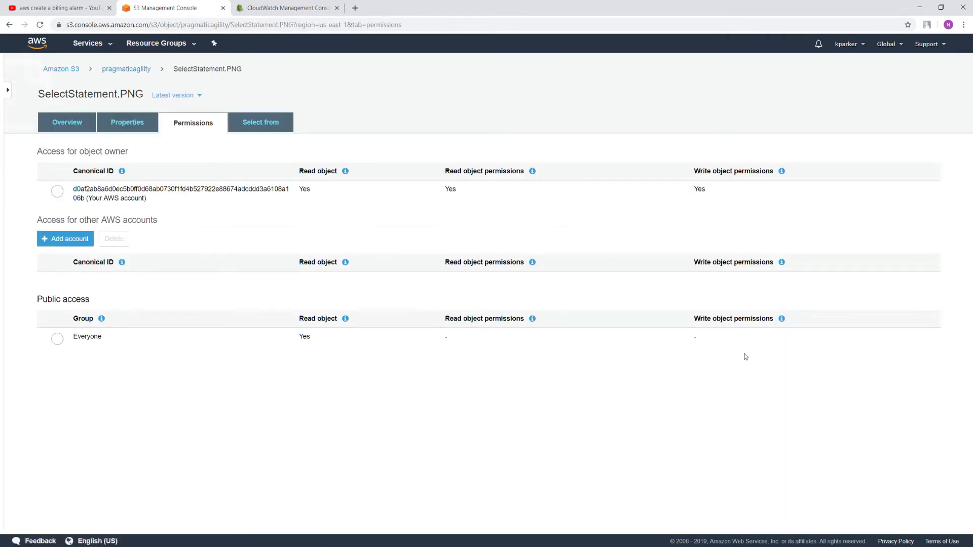
{"action": "left_click", "coordinate": [60, 347]}
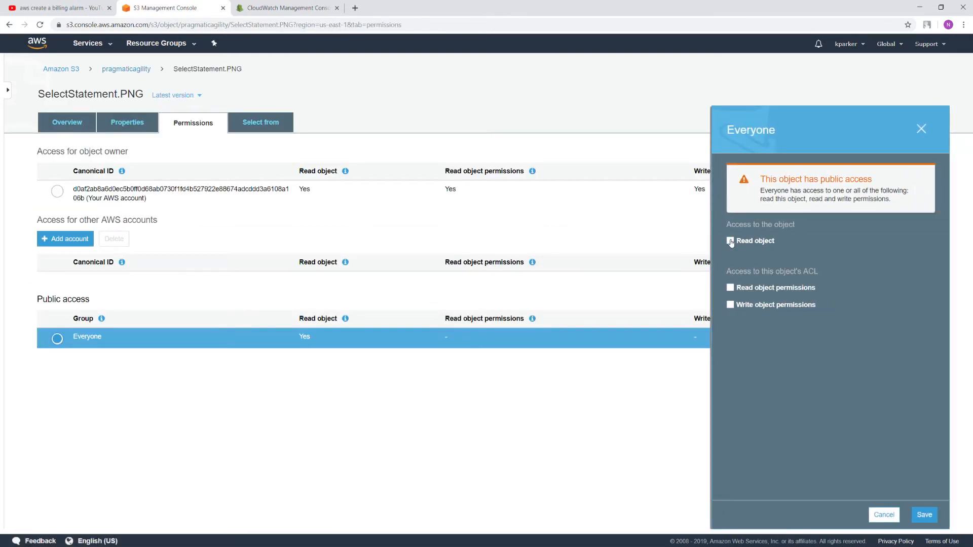
{"action": "left_click", "coordinate": [730, 241]}
{"action": "left_click", "coordinate": [923, 515]}
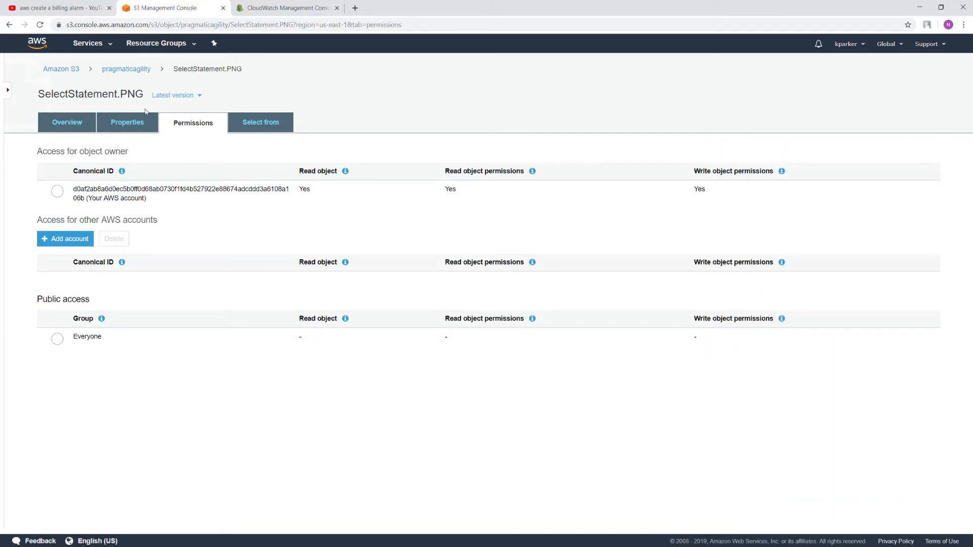
{"action": "left_click", "coordinate": [130, 71]}
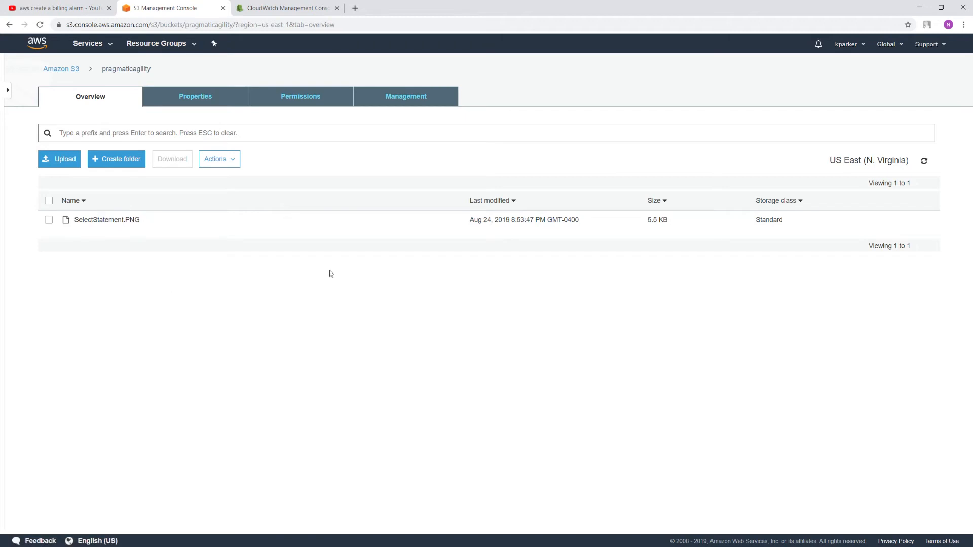
Download SelectStatement.PNG and view the downloaded image, closing it before returning to the list of S3 buckets.
{"action": "left_click", "coordinate": [49, 221]}
{"action": "left_click", "coordinate": [730, 151]}
{"action": "left_click", "coordinate": [41, 538]}
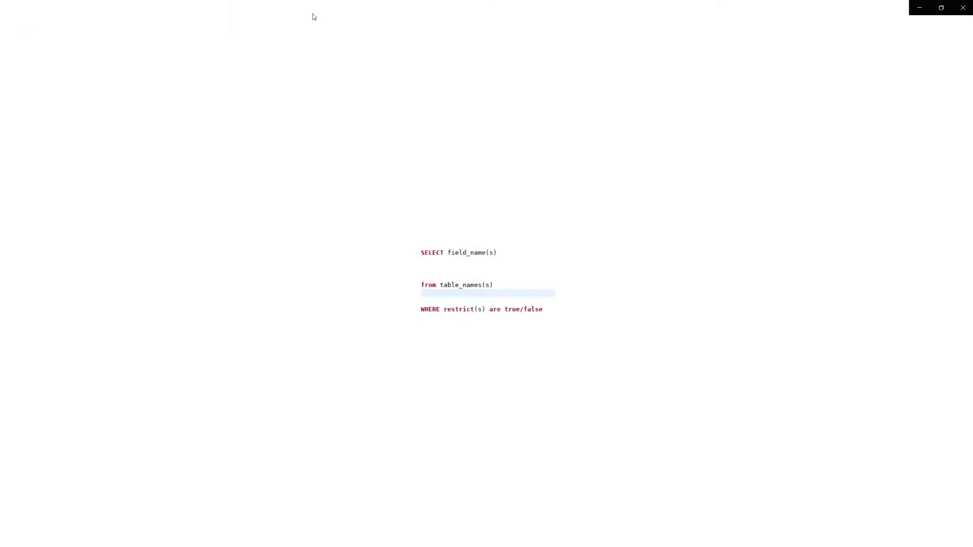
{"action": "left_click", "coordinate": [963, 8]}
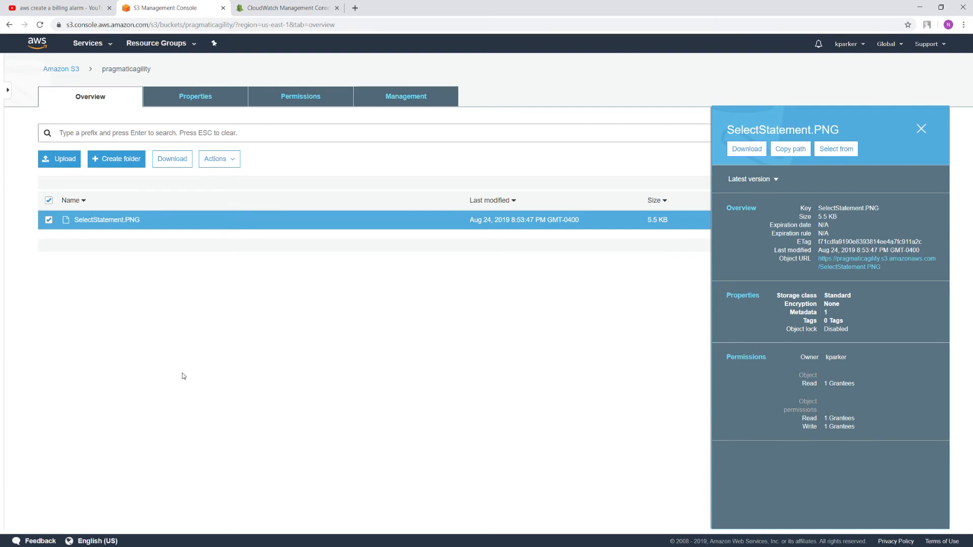
{"action": "left_click", "coordinate": [74, 72]}
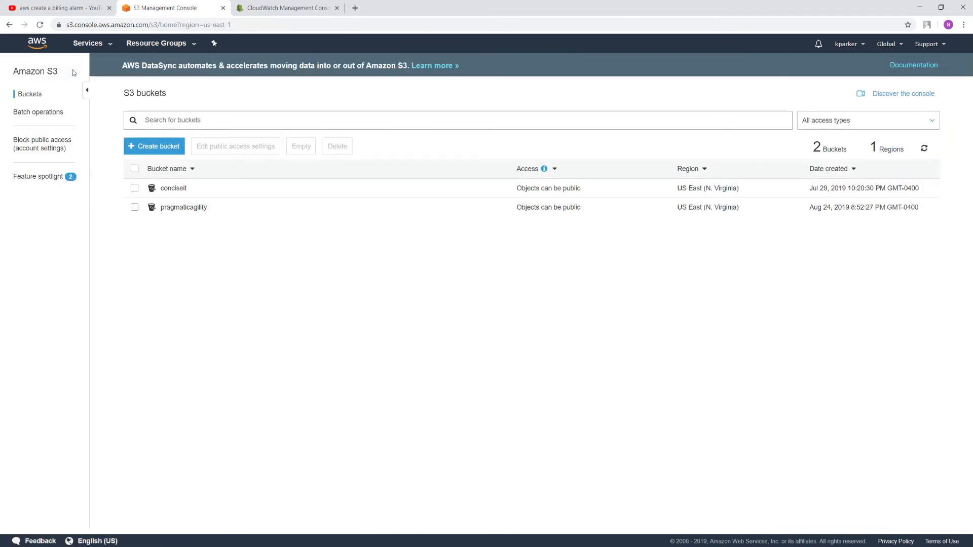